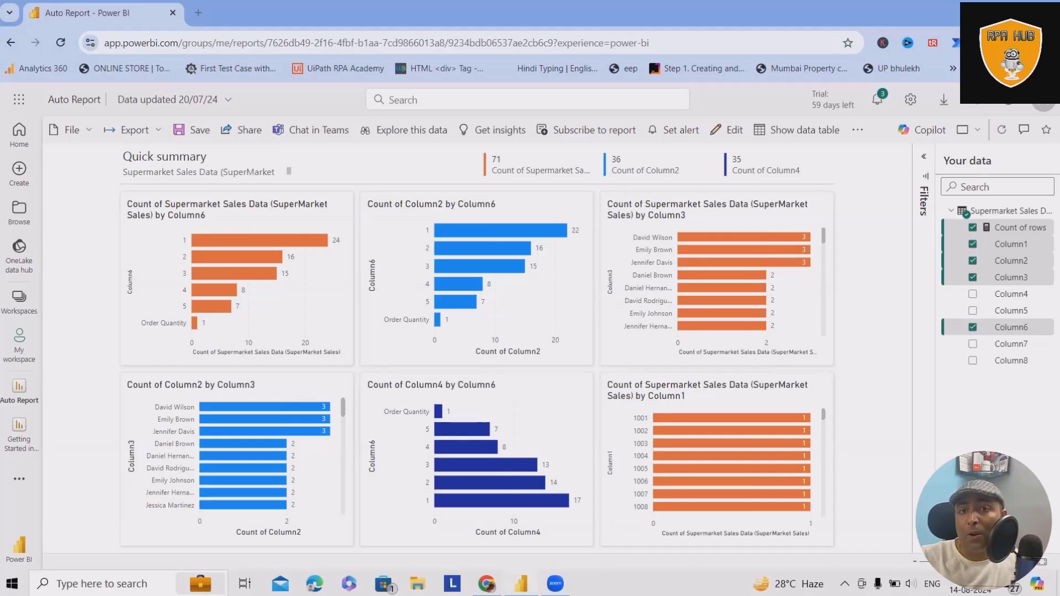
- Expand the collapsed Filters pane beside the six charts to show the report's filters
{"action": "mouse_move", "coordinate": [521, 584]}
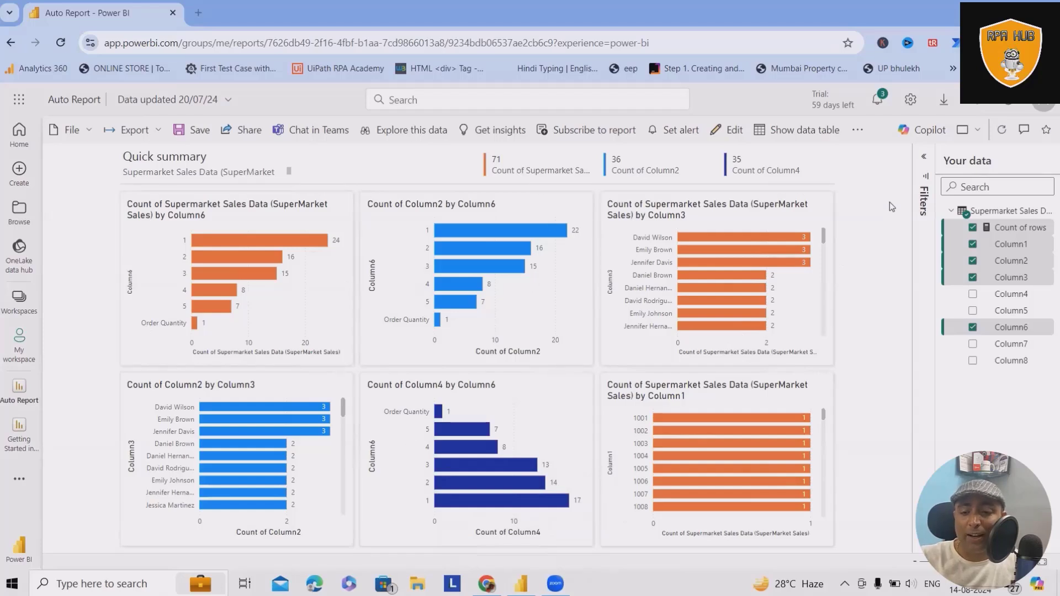
{"action": "left_click", "coordinate": [926, 185]}
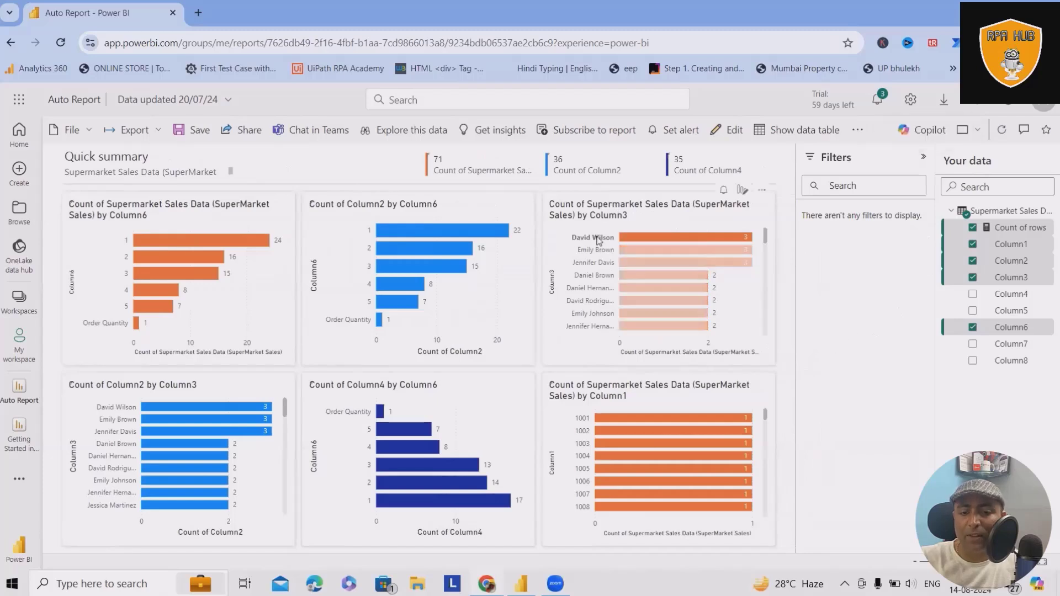
- Select the Column3 chart and filter its Column3 card to four chosen names
{"action": "left_click", "coordinate": [599, 238]}
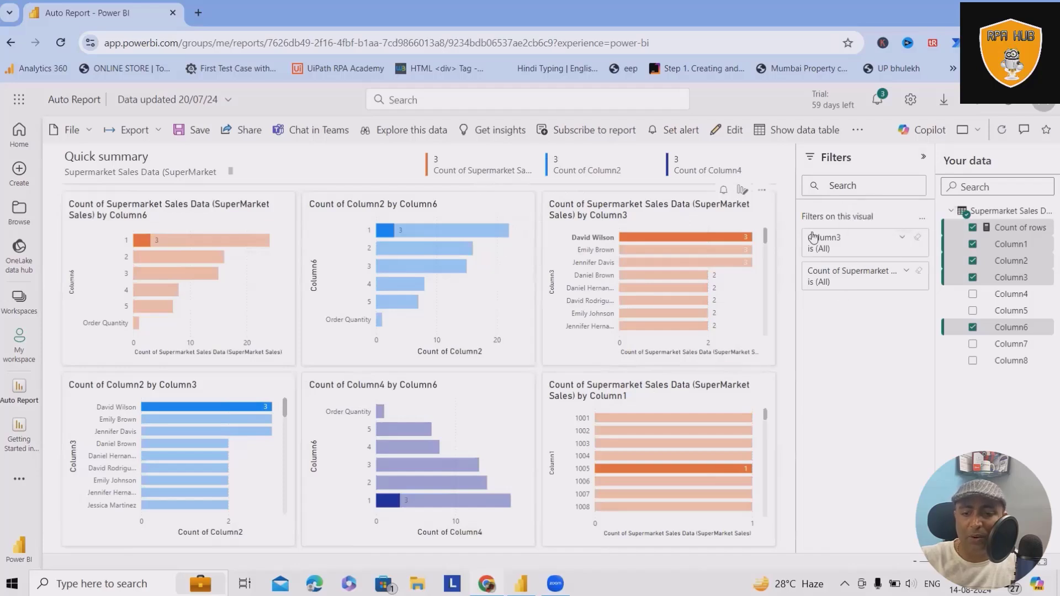
{"action": "left_click", "coordinate": [900, 241]}
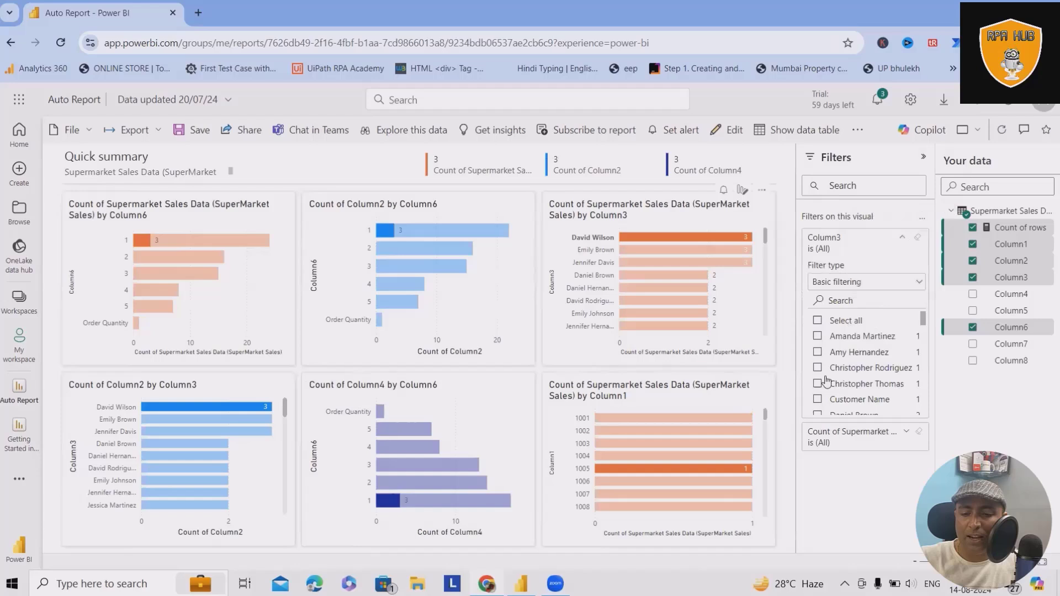
{"action": "scroll", "coordinate": [836, 377], "scroll_direction": "down", "scroll_amount": 3}
{"action": "scroll", "coordinate": [837, 377], "scroll_direction": "down", "scroll_amount": 5}
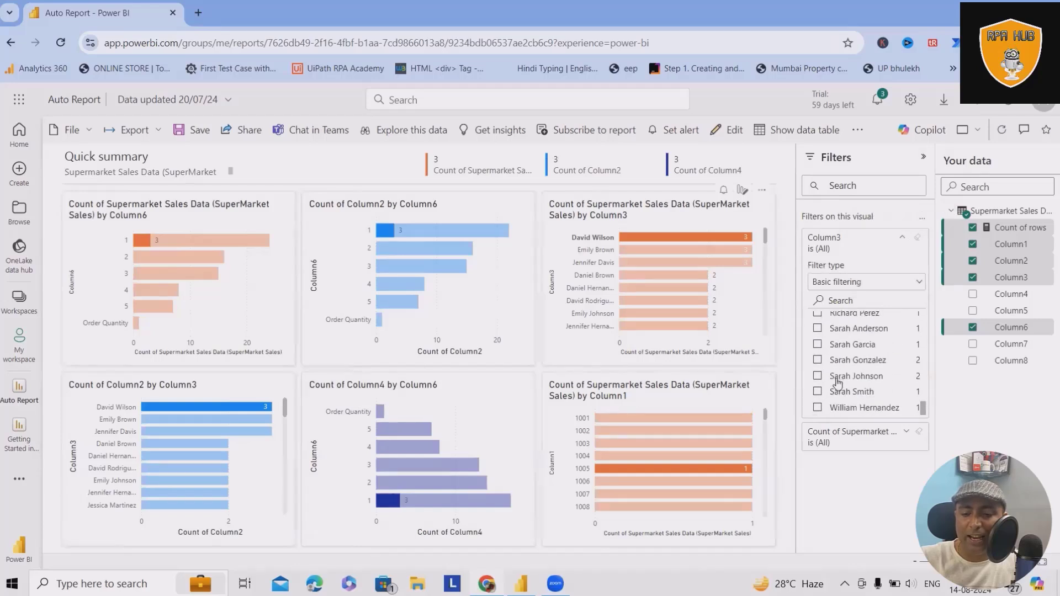
{"action": "scroll", "coordinate": [837, 381], "scroll_direction": "up", "scroll_amount": 10}
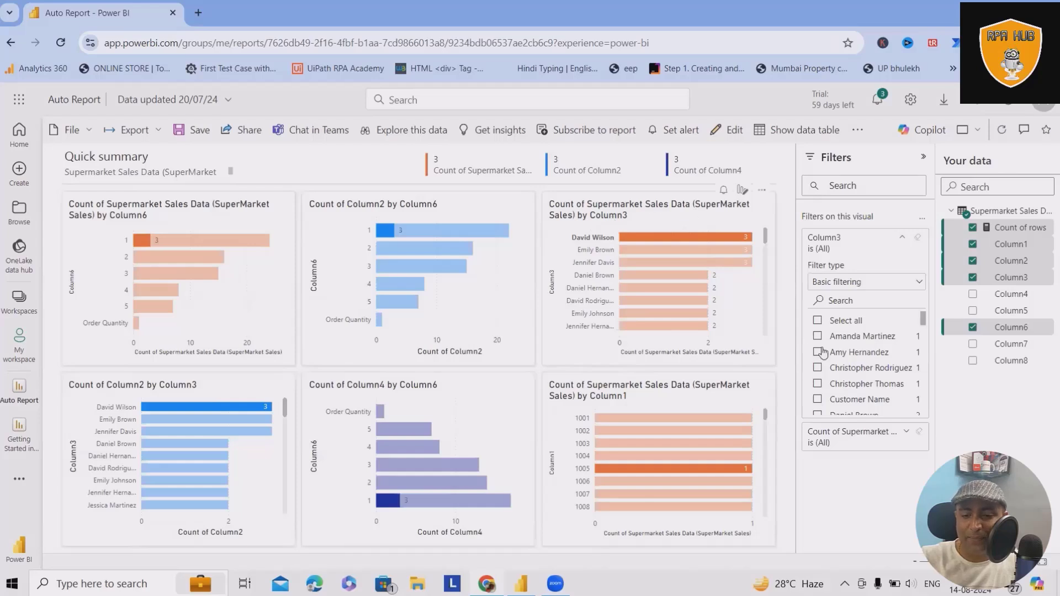
{"action": "left_click", "coordinate": [817, 335]}
{"action": "left_click", "coordinate": [817, 351]}
{"action": "left_click", "coordinate": [817, 368]}
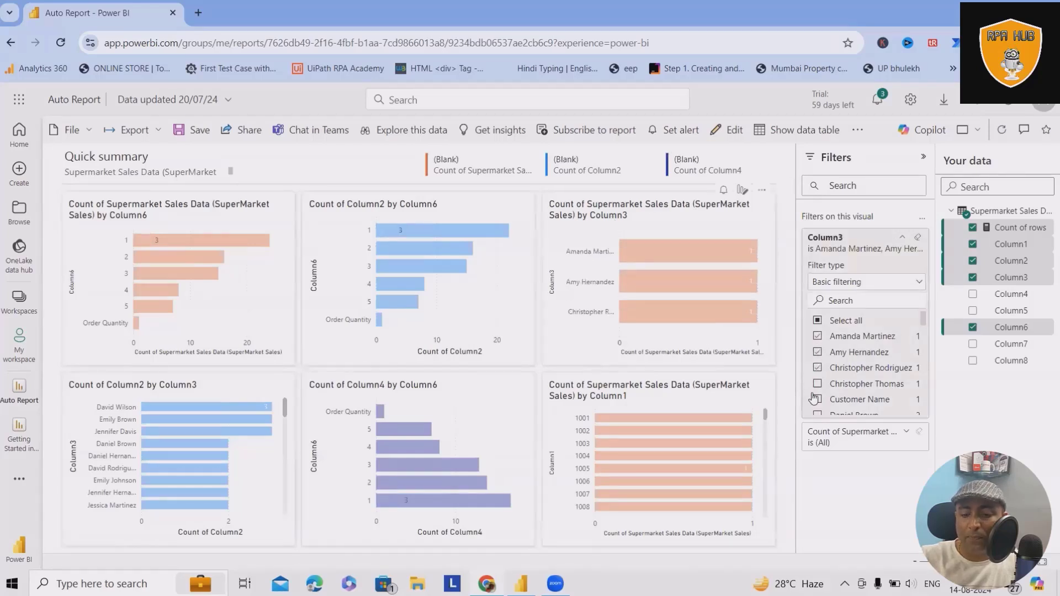
{"action": "left_click", "coordinate": [817, 384]}
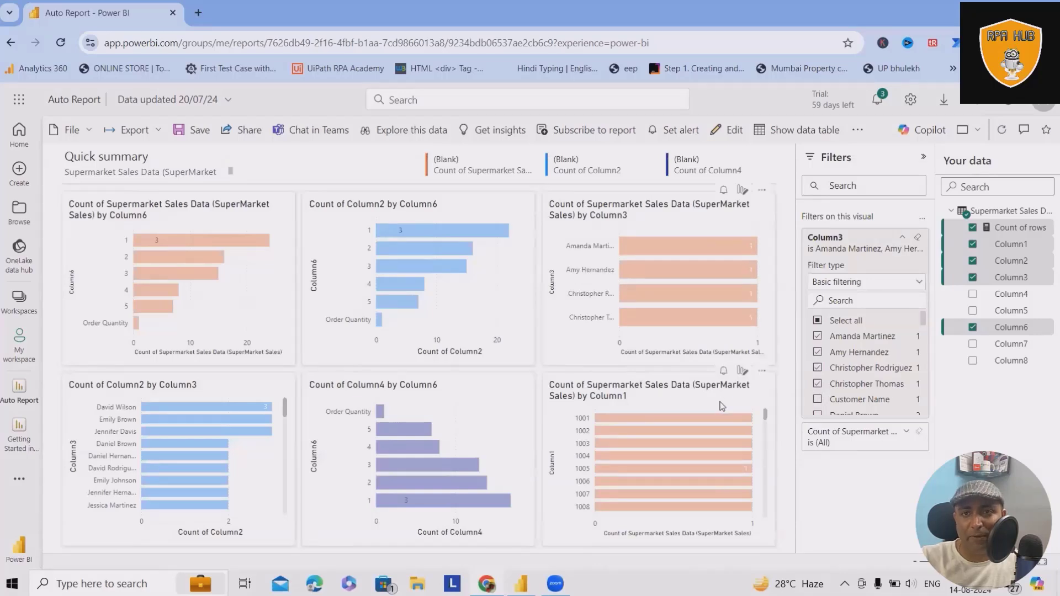
- Reset the Column3 filter to all names, clear the cross-highlight, and collapse the card
{"action": "left_click", "coordinate": [817, 320]}
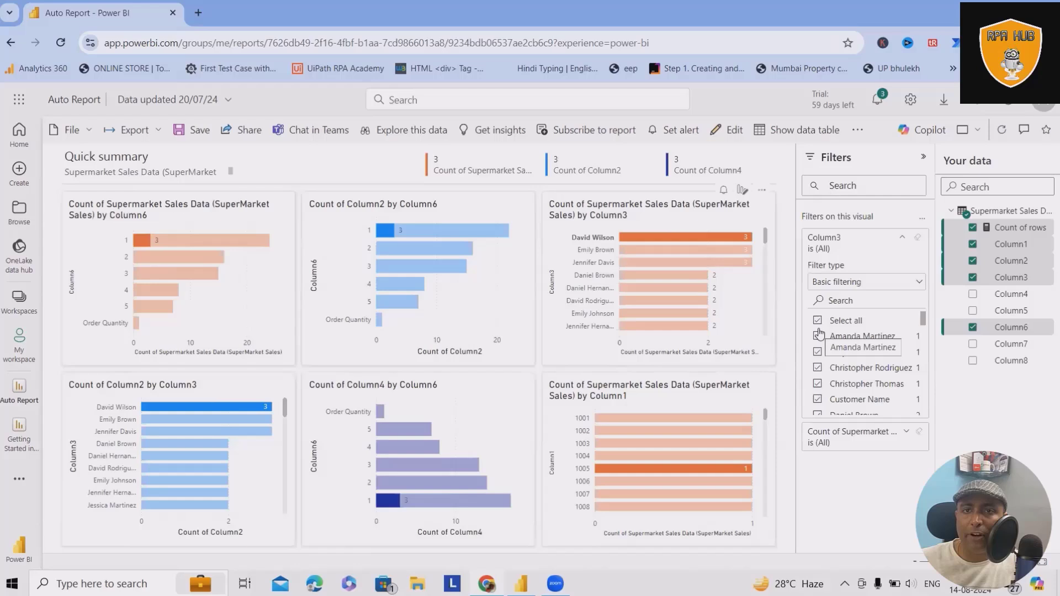
{"action": "left_click", "coordinate": [818, 323]}
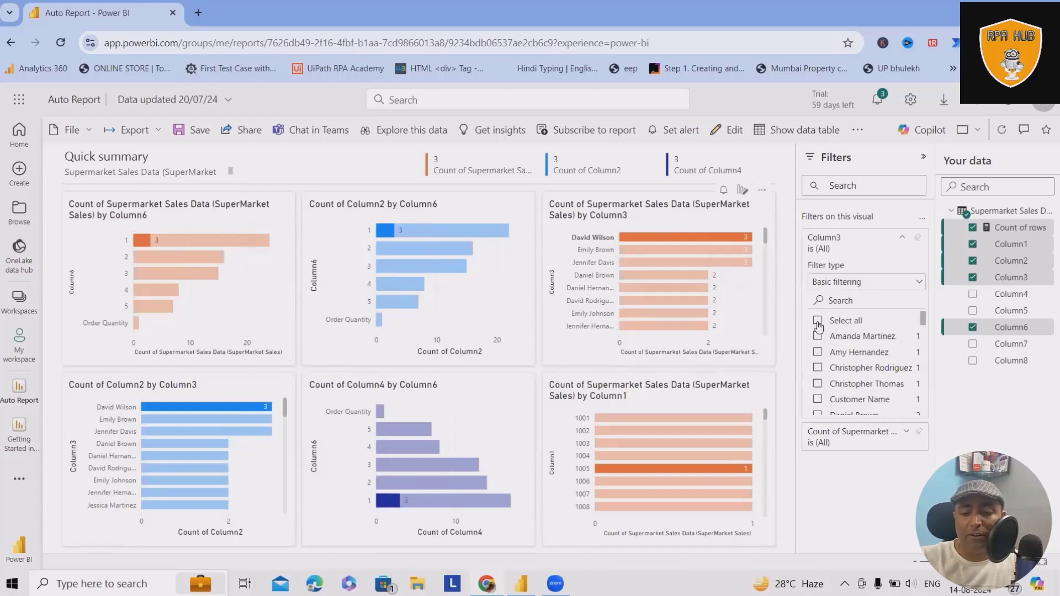
{"action": "left_click", "coordinate": [669, 256]}
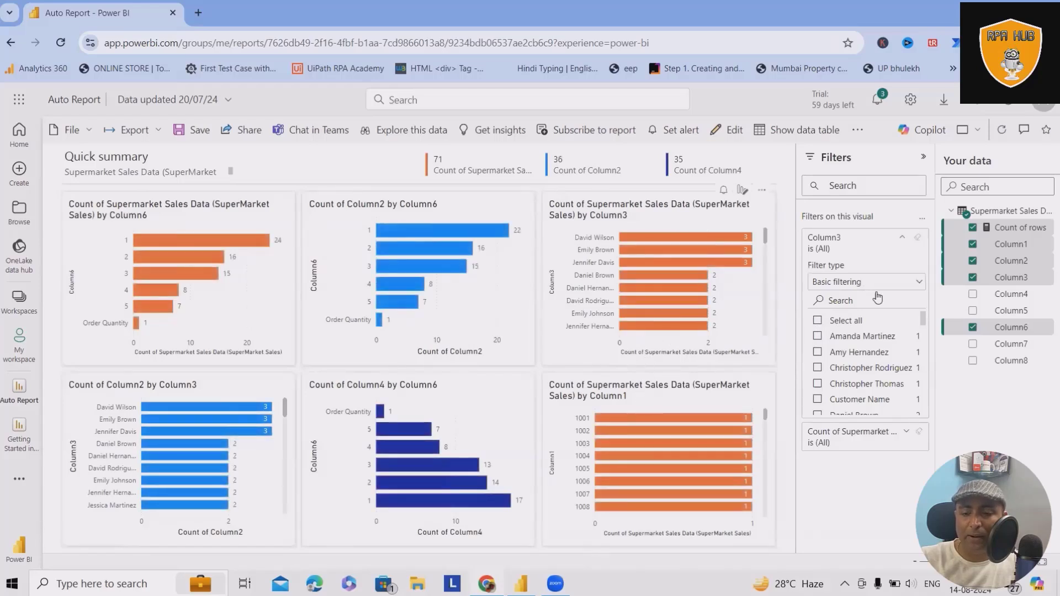
{"action": "left_click", "coordinate": [901, 240]}
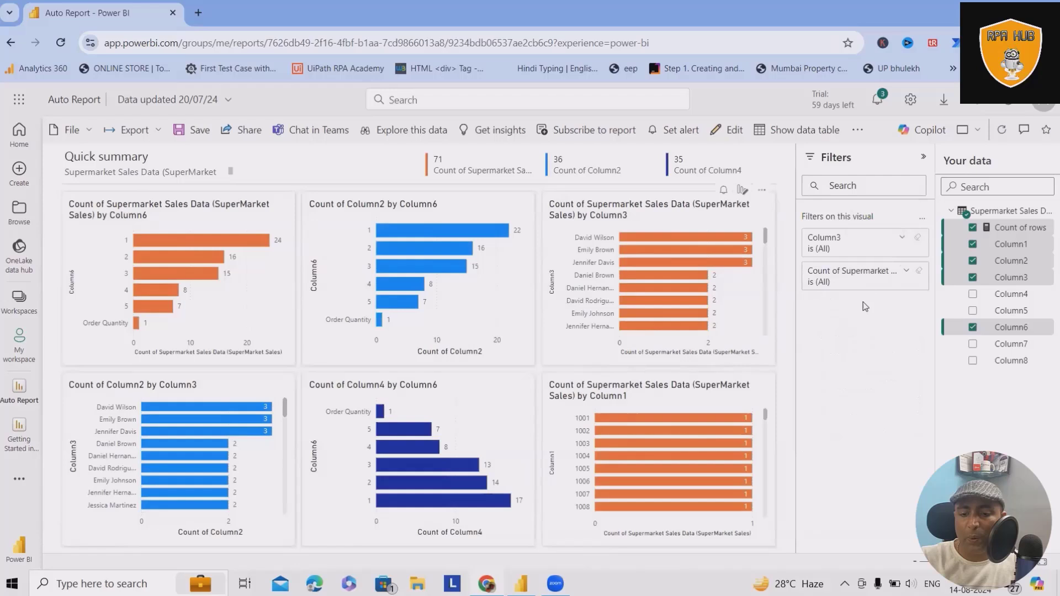
- Apply a Count filter of 'is less than or equal to' 1 on the Column3 visual
{"action": "left_click", "coordinate": [905, 271]}
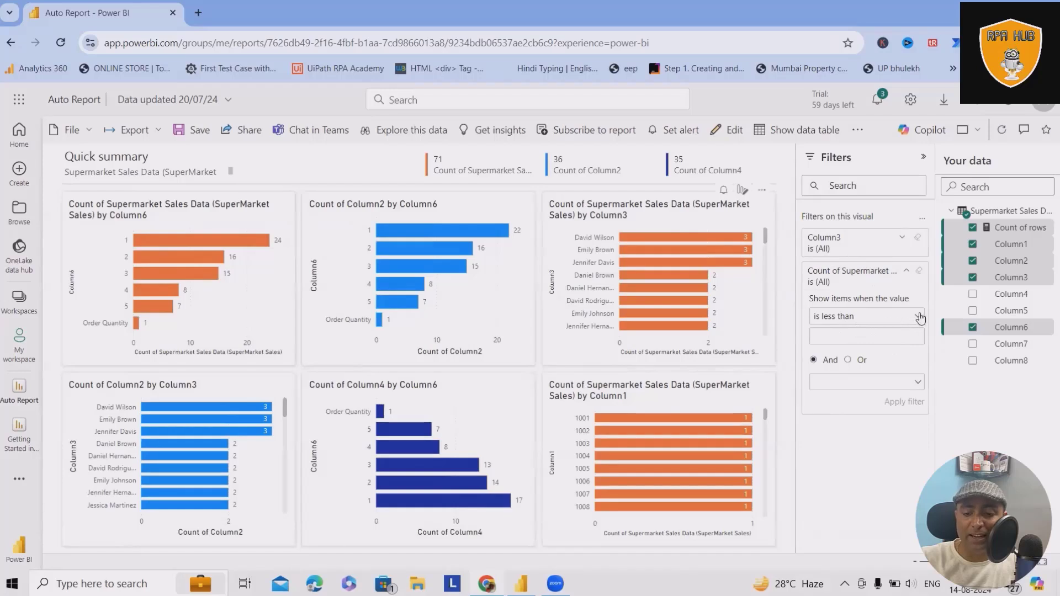
{"action": "left_click", "coordinate": [917, 317]}
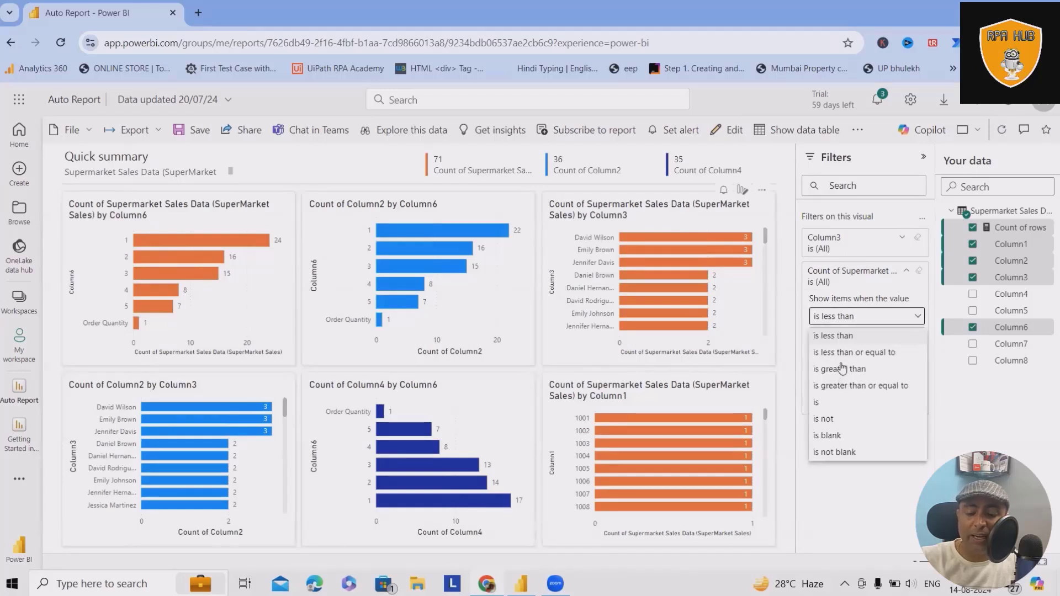
{"action": "left_click", "coordinate": [829, 354]}
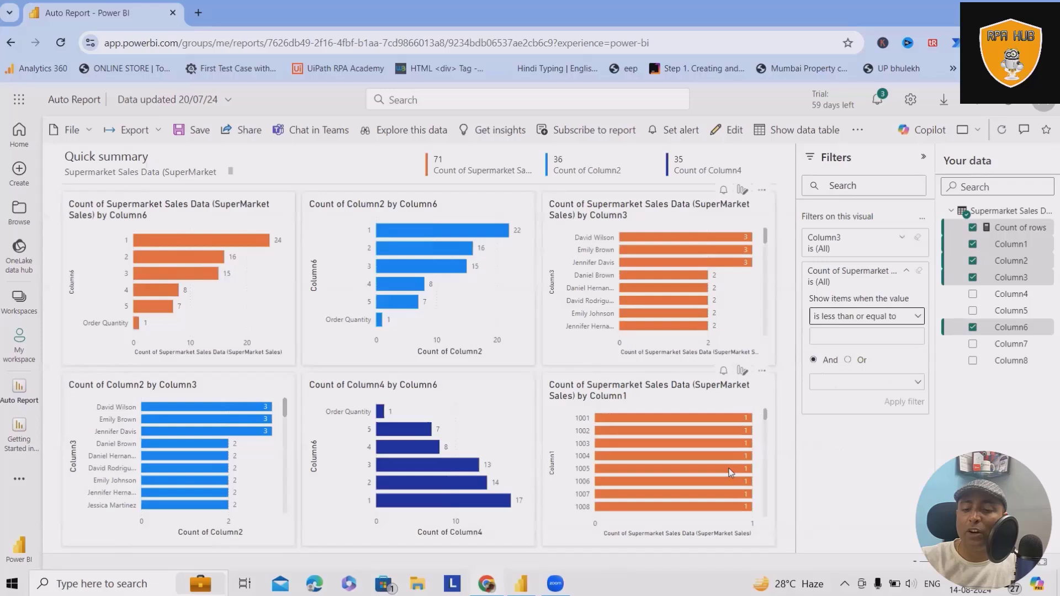
{"action": "left_click", "coordinate": [850, 340]}
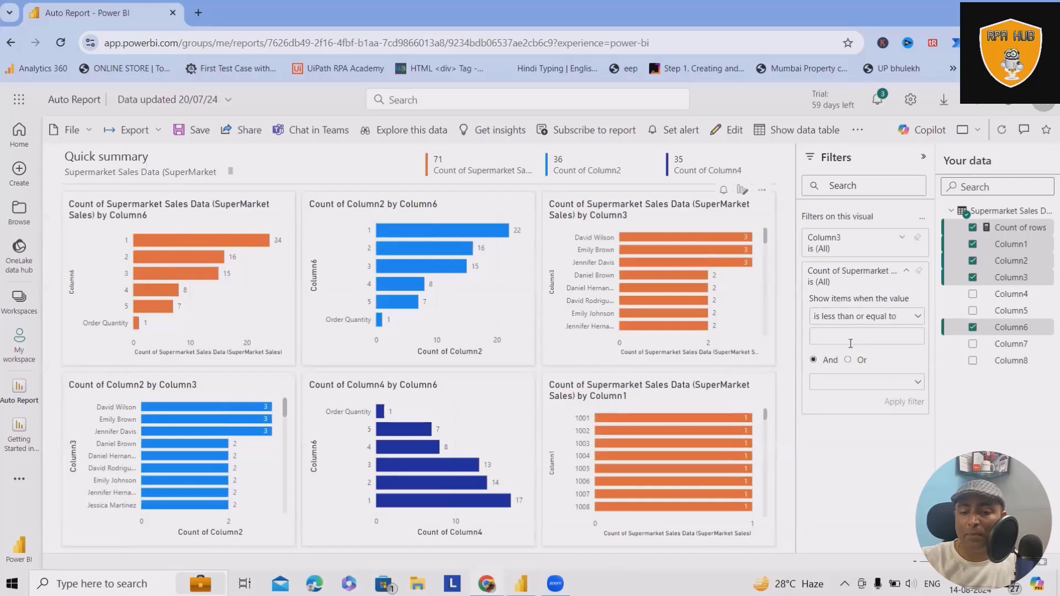
{"action": "type", "text": "1"}
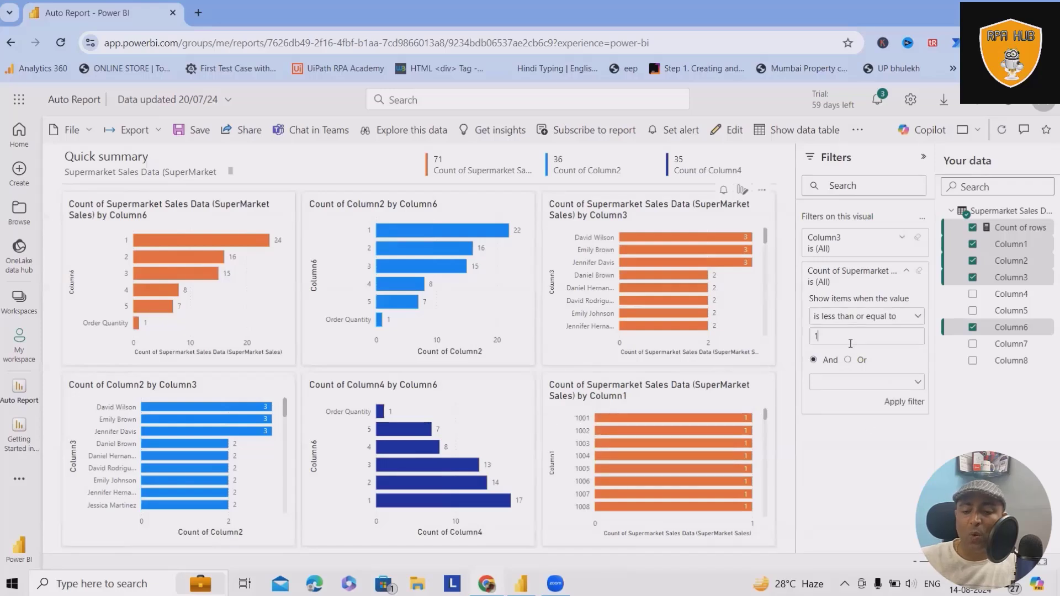
{"action": "left_click", "coordinate": [892, 403]}
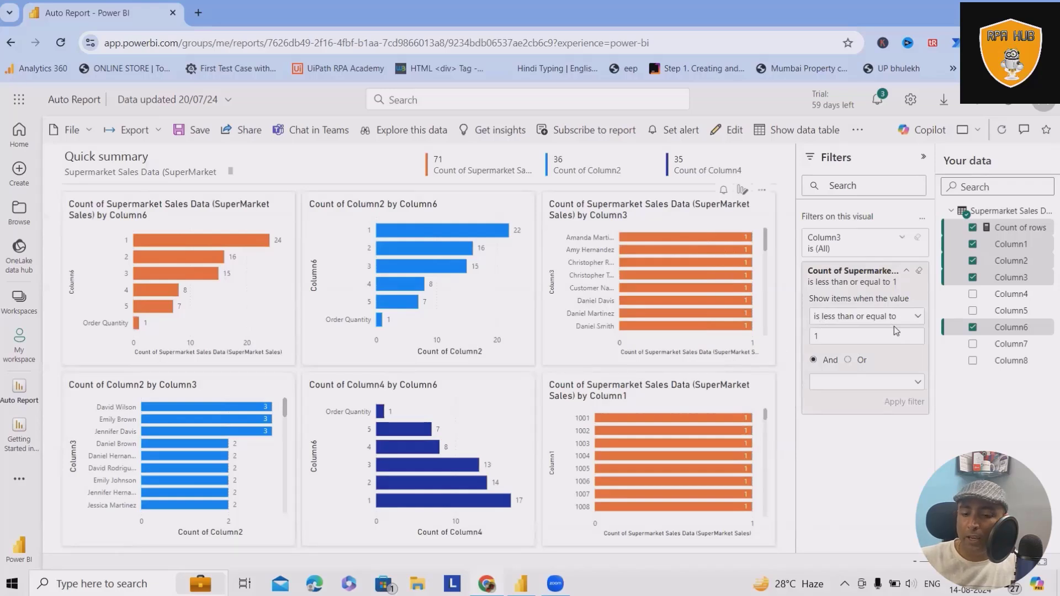
- Raise the Count filter threshold to 2, so bars of 1 and 2 appear
{"action": "left_click", "coordinate": [853, 342]}
{"action": "key", "text": "BackSpace"}
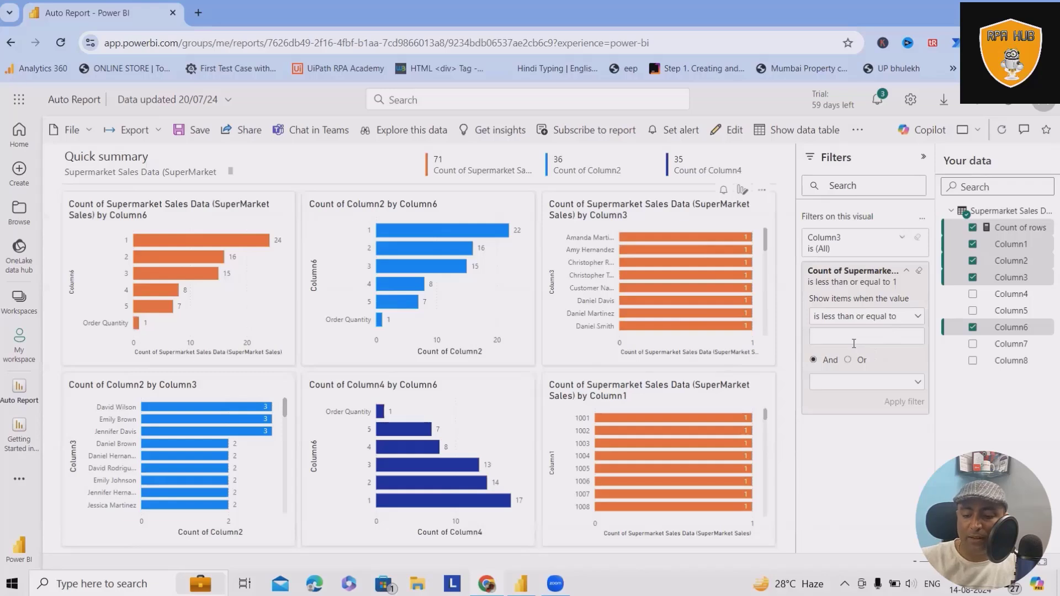
{"action": "type", "text": "2"}
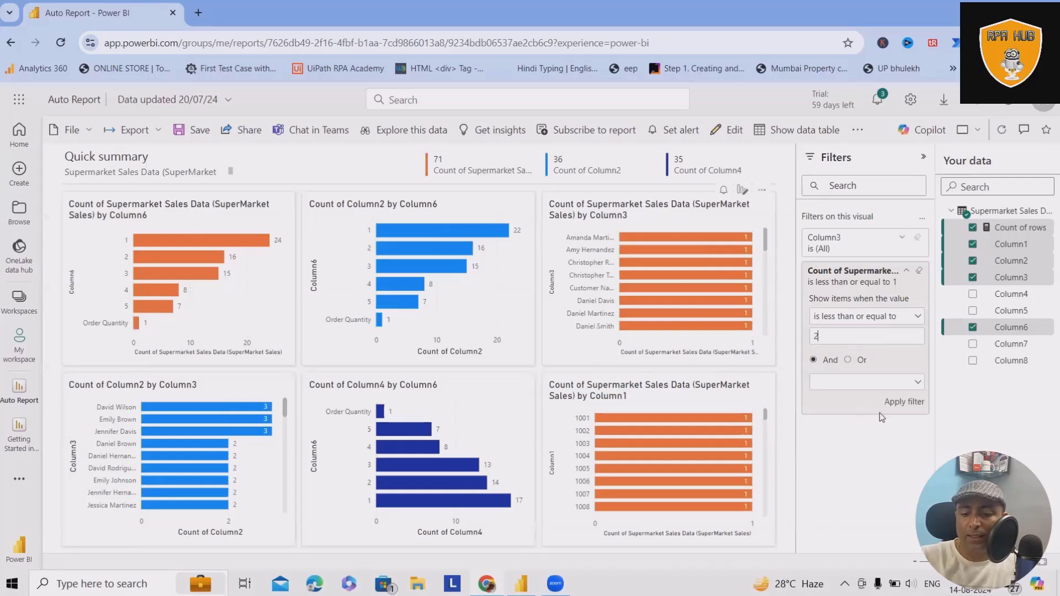
{"action": "left_click", "coordinate": [900, 401]}
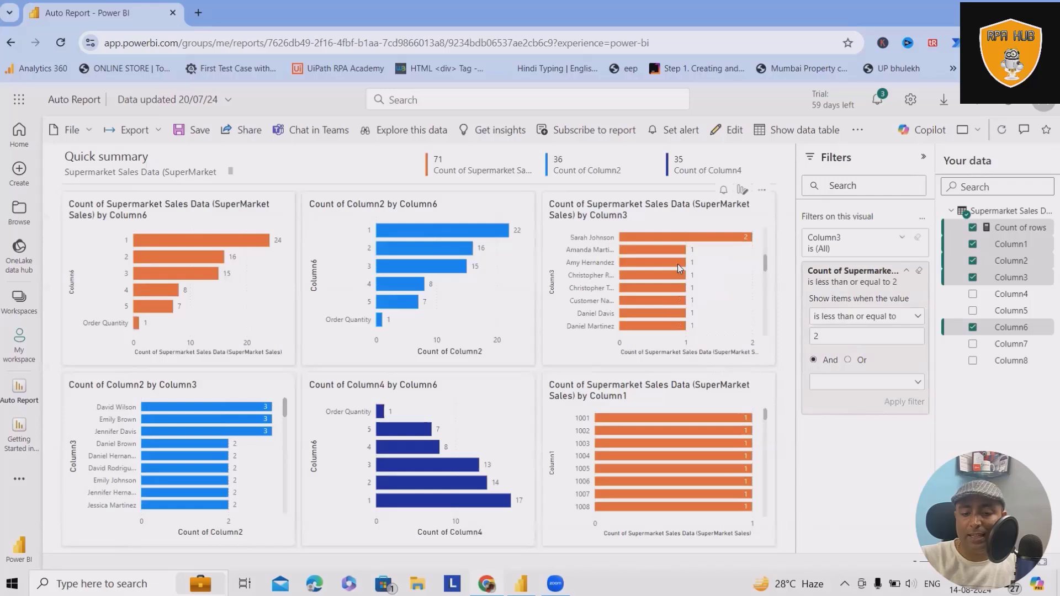
{"action": "scroll", "coordinate": [679, 270], "scroll_direction": "up", "scroll_amount": 4}
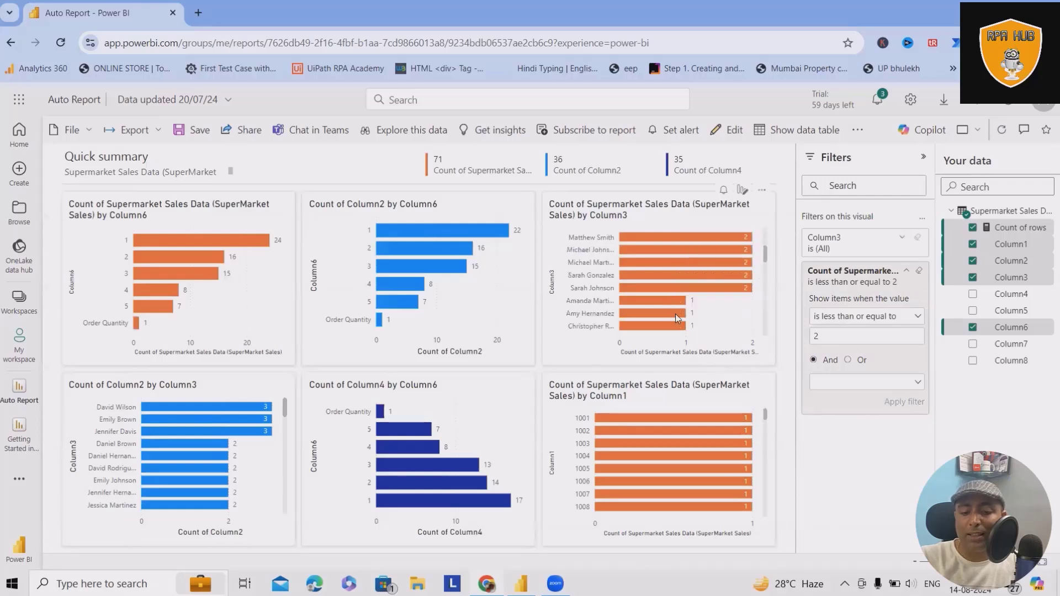
{"action": "scroll", "coordinate": [678, 318], "scroll_direction": "down", "scroll_amount": 8}
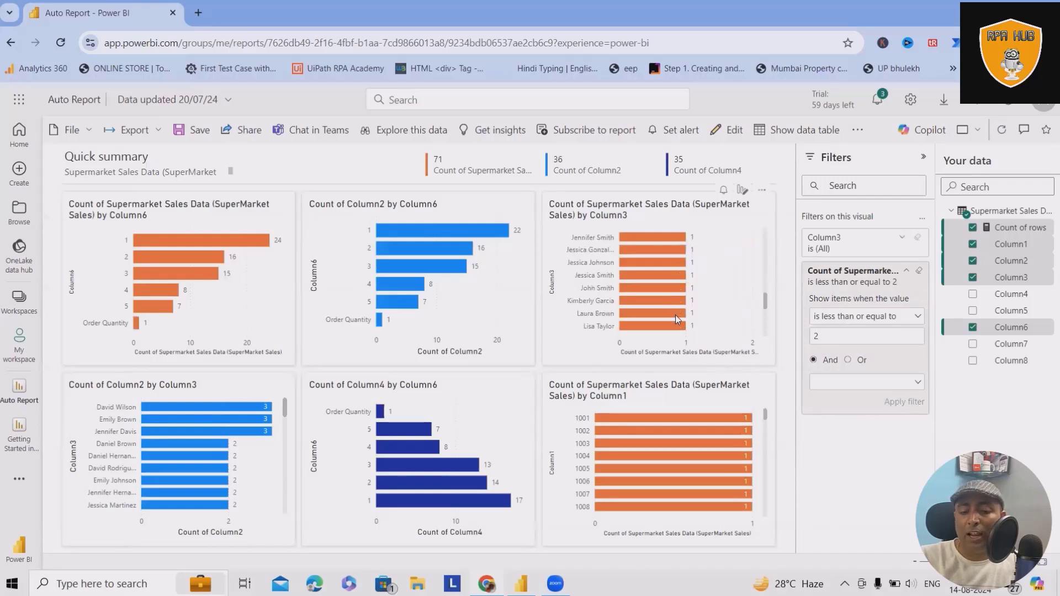
{"action": "scroll", "coordinate": [678, 321], "scroll_direction": "up", "scroll_amount": 10}
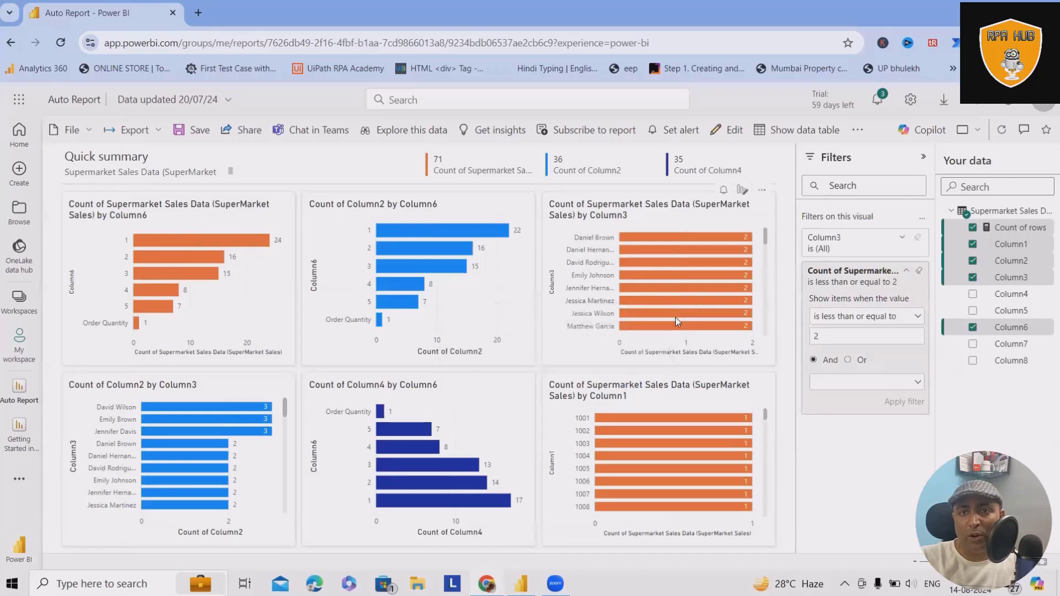
- Change the Count condition to 'is less than' and delete the threshold value 2
{"action": "double_click", "coordinate": [810, 336]}
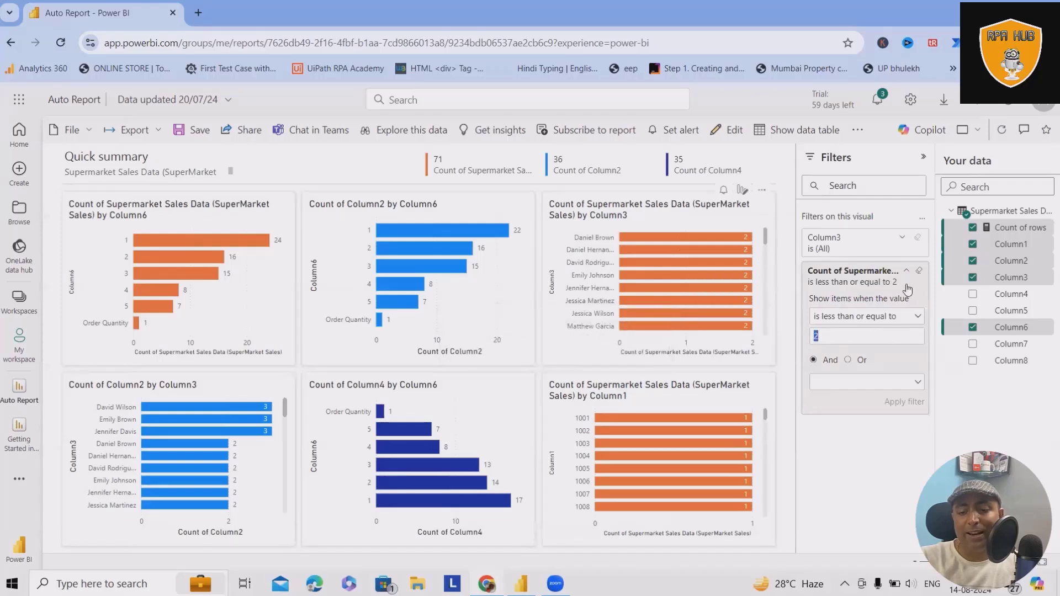
{"action": "left_click", "coordinate": [907, 272]}
{"action": "left_click", "coordinate": [908, 272]}
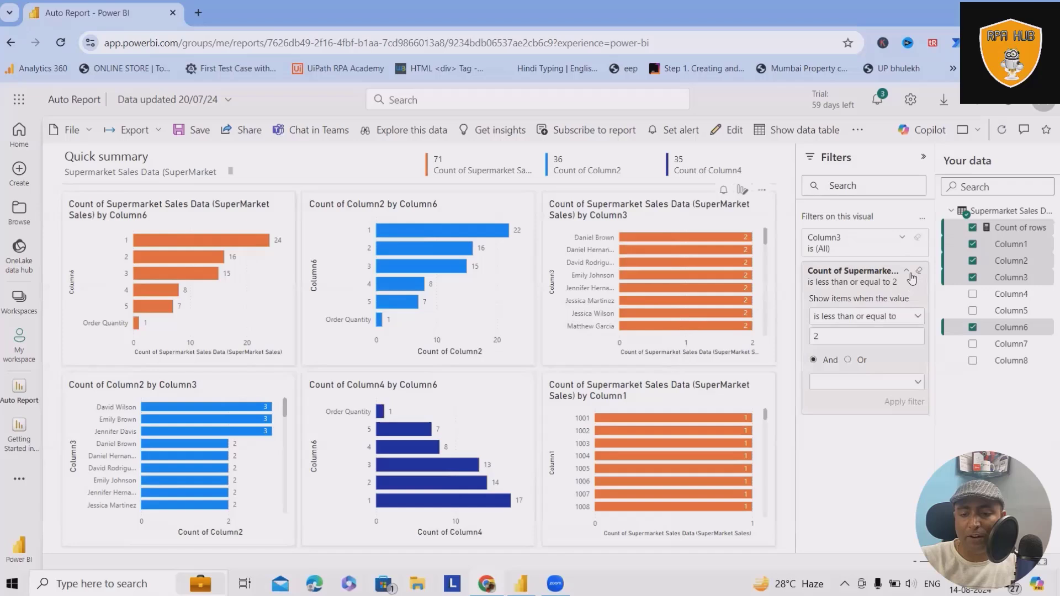
{"action": "left_click", "coordinate": [901, 327]}
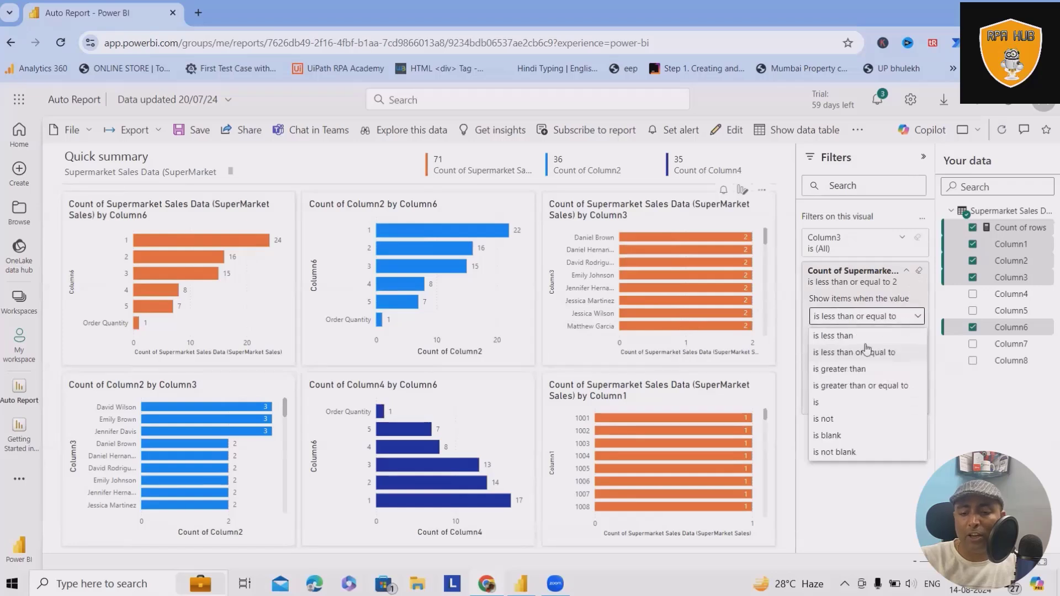
{"action": "left_click", "coordinate": [850, 336]}
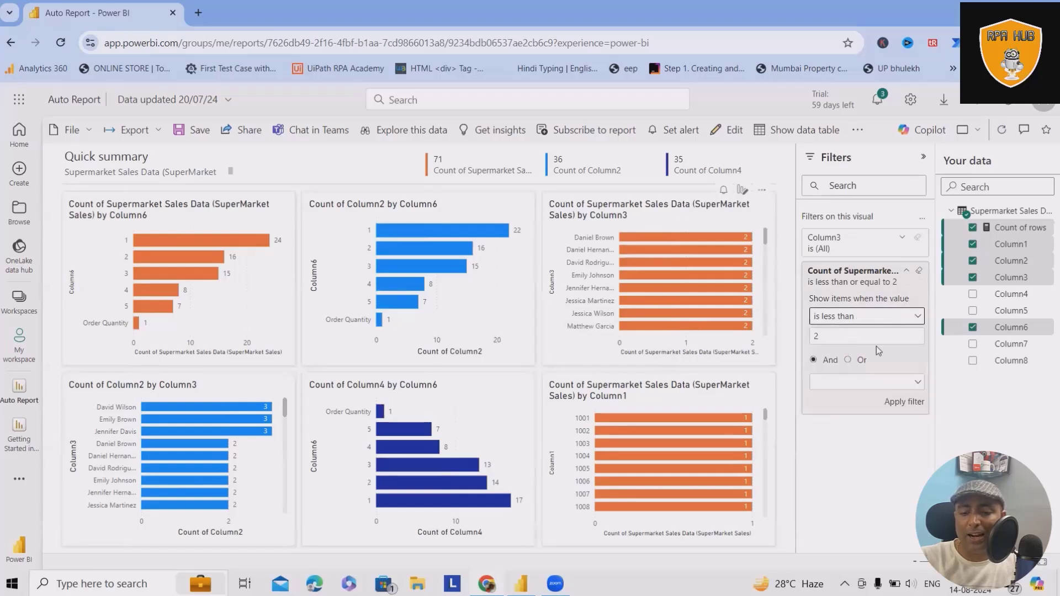
{"action": "key", "text": "Tab"}
{"action": "key", "text": "BackSpace"}
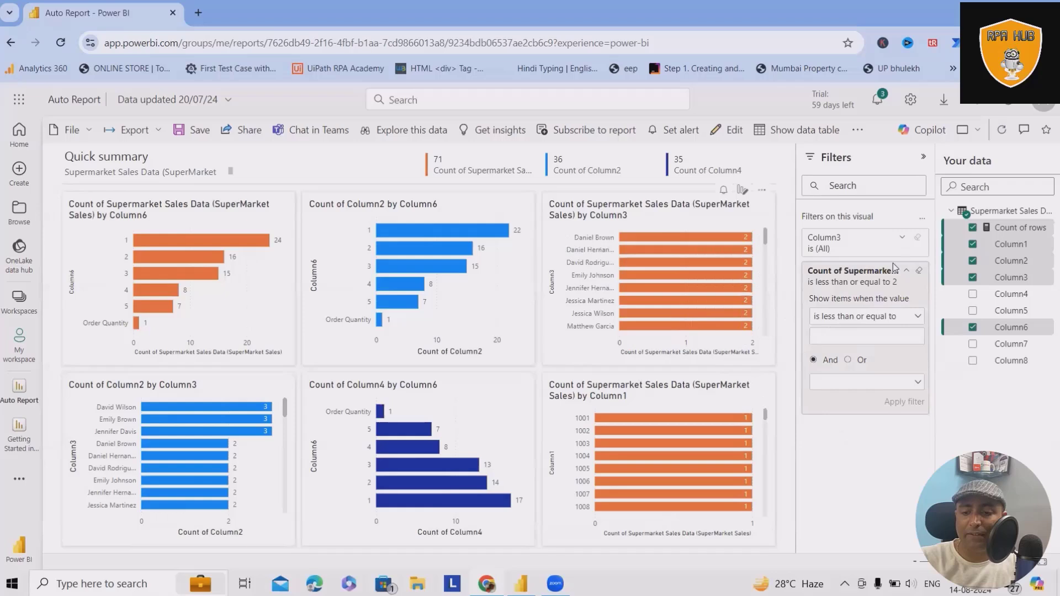
- Clear the Count filter back to (All), then cross-highlight and un-highlight the 5 bar
{"action": "left_click", "coordinate": [923, 278]}
{"action": "left_click", "coordinate": [920, 272]}
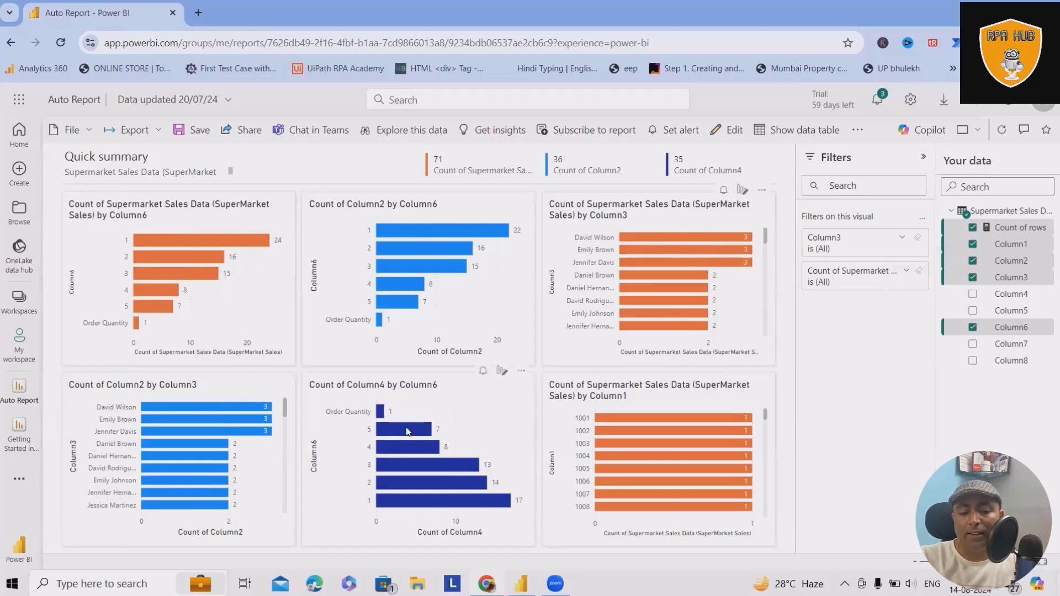
{"action": "left_click", "coordinate": [409, 428]}
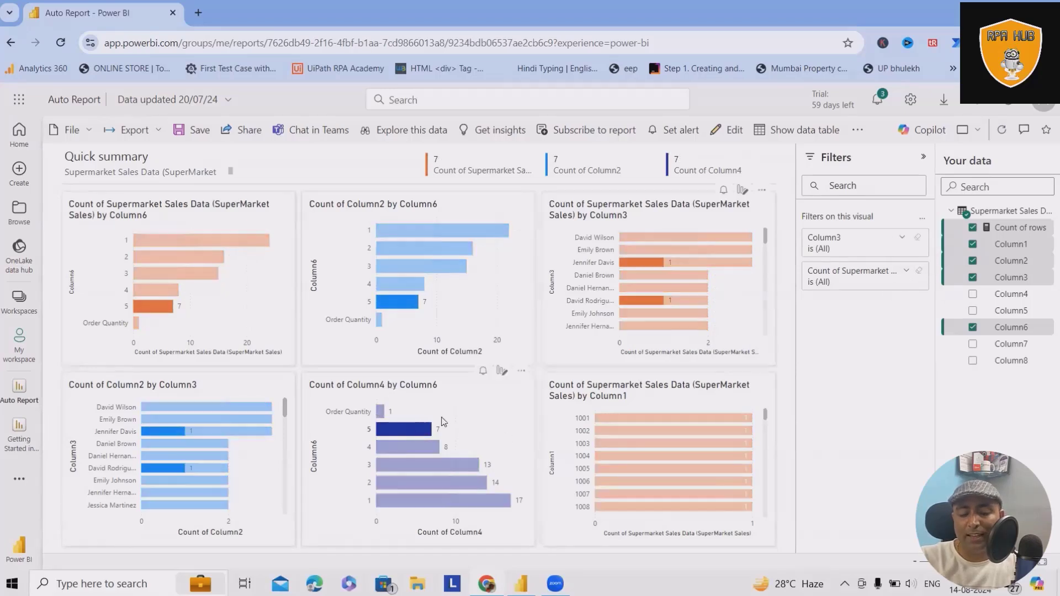
{"action": "left_click", "coordinate": [447, 415]}
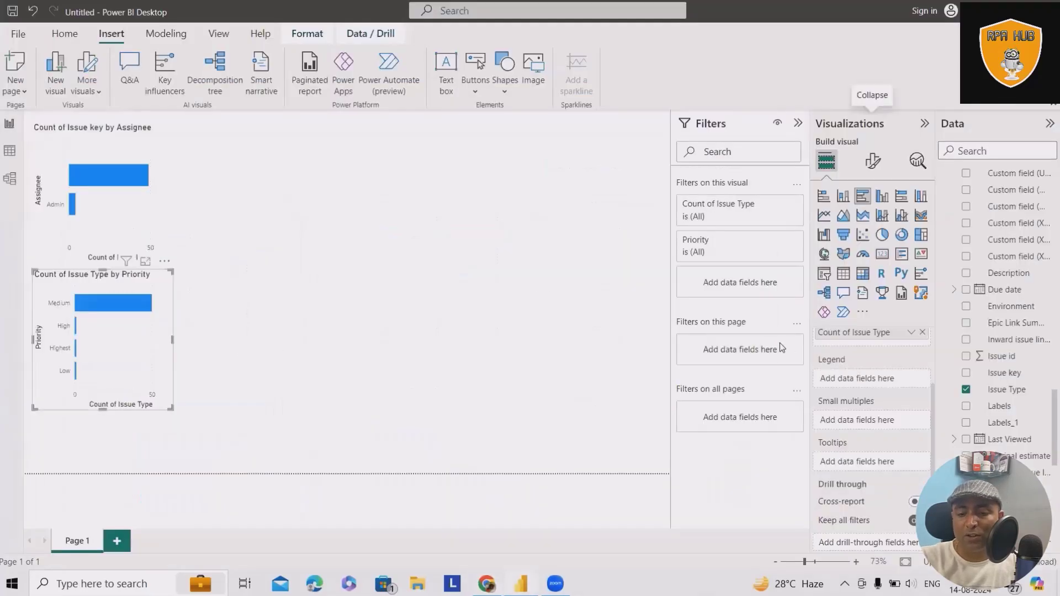
- Expand the Priority filter card to list High, Highest, Low and Medium values
{"action": "right_click", "coordinate": [96, 310]}
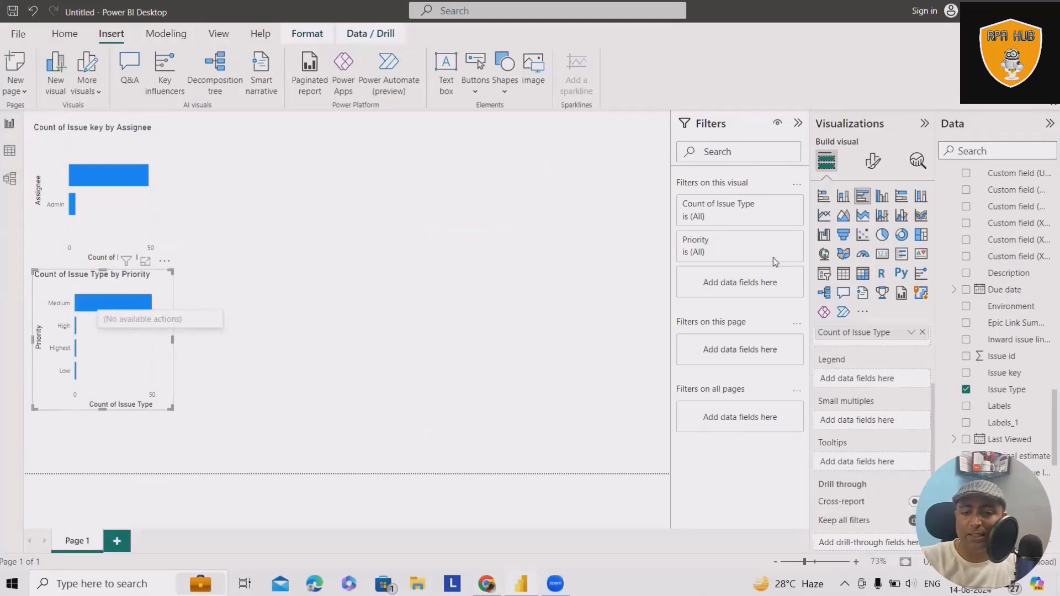
{"action": "left_click", "coordinate": [756, 209]}
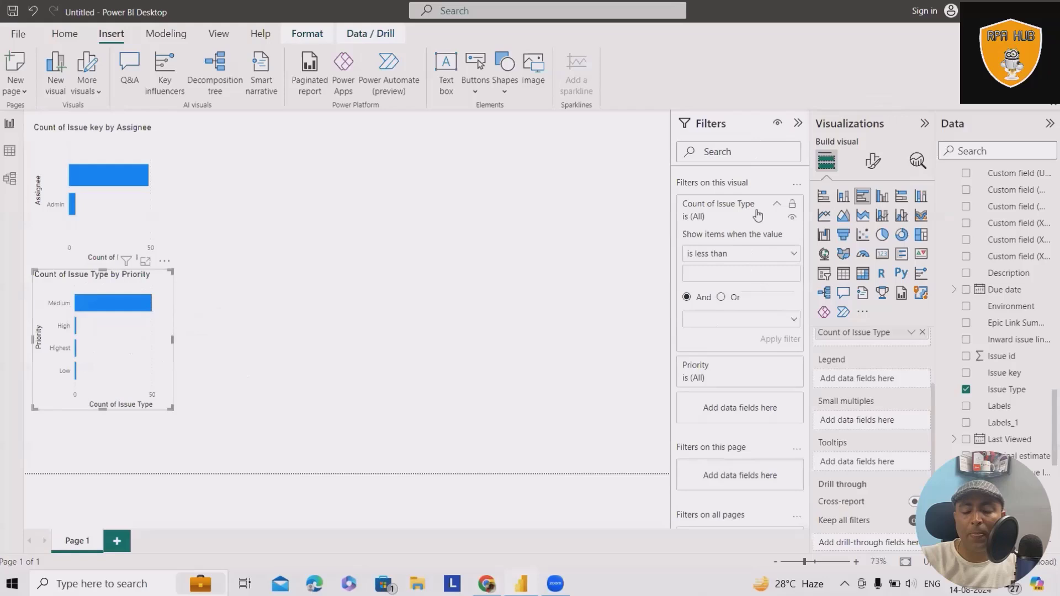
{"action": "scroll", "coordinate": [764, 262], "scroll_direction": "down", "scroll_amount": 2}
{"action": "scroll", "coordinate": [734, 259], "scroll_direction": "up", "scroll_amount": 2}
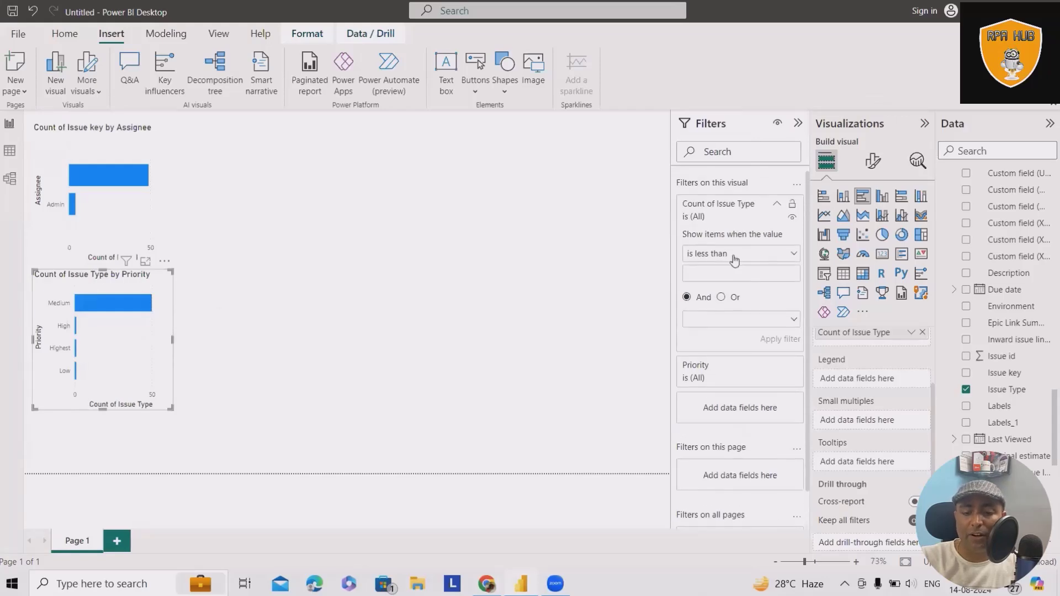
{"action": "left_click", "coordinate": [776, 204]}
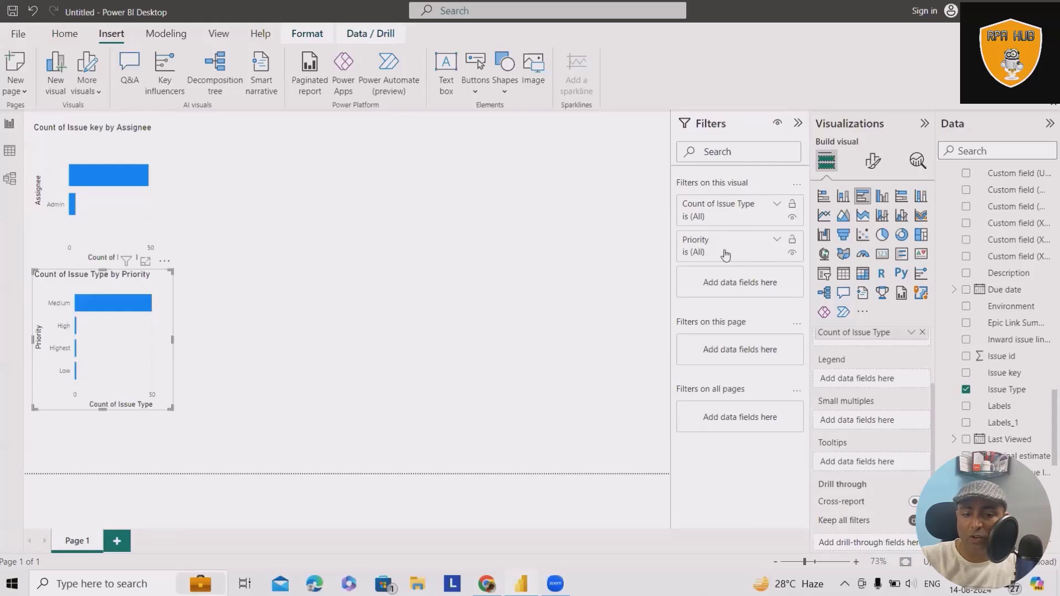
{"action": "left_click", "coordinate": [736, 250]}
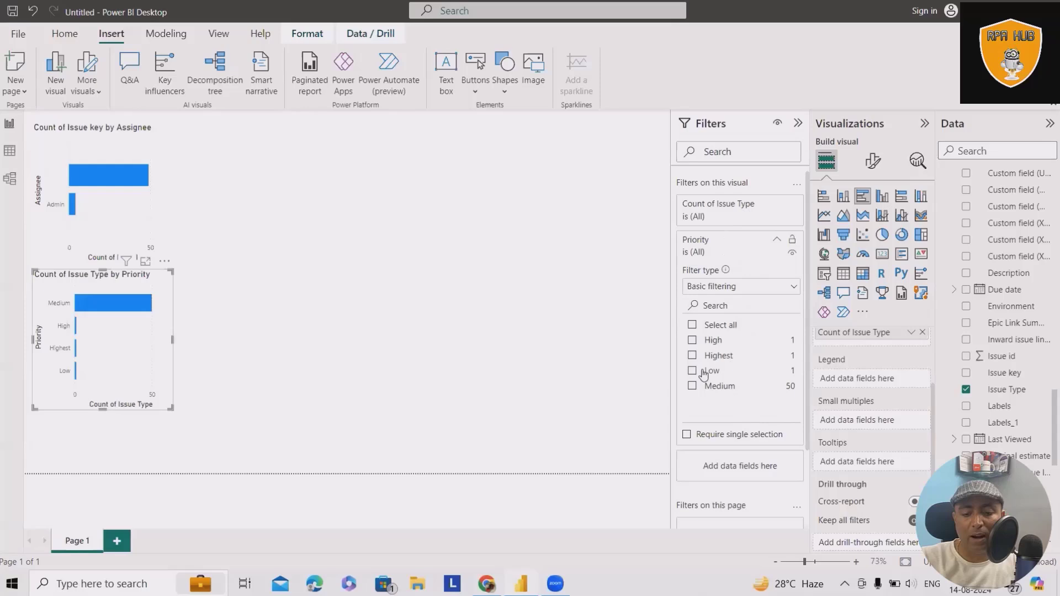
- Set the Priority filter to High and Highest only, unticking Low and Medium
{"action": "left_click", "coordinate": [692, 340]}
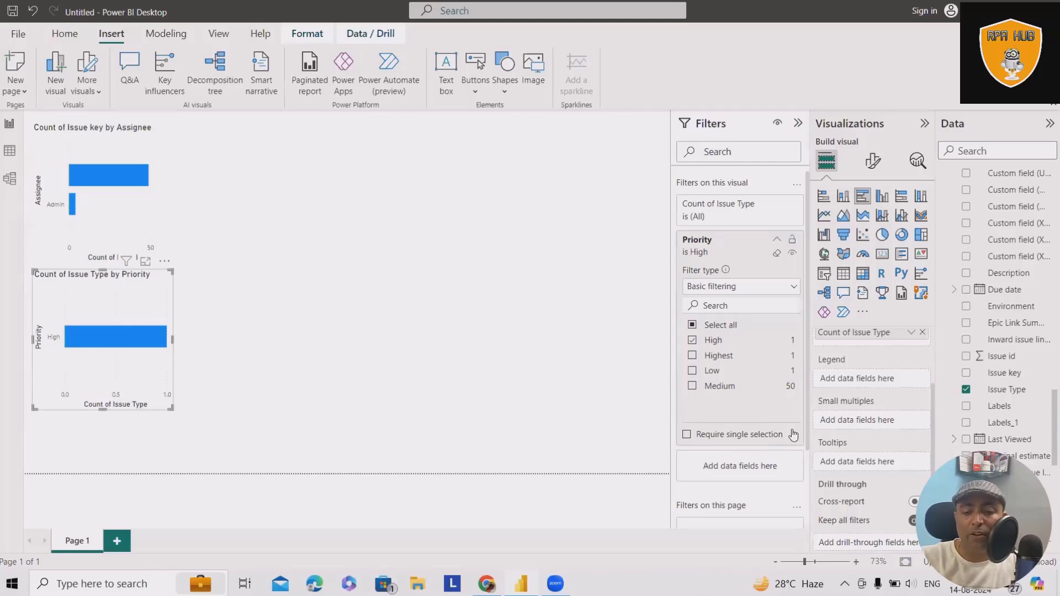
{"action": "left_click", "coordinate": [692, 355]}
{"action": "left_click", "coordinate": [692, 371]}
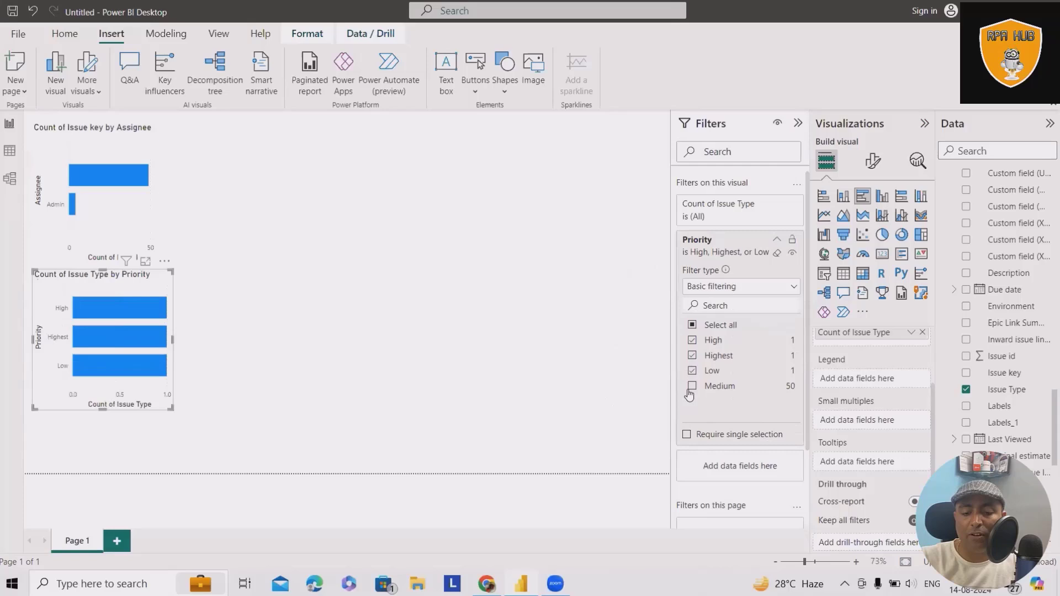
{"action": "left_click", "coordinate": [692, 387]}
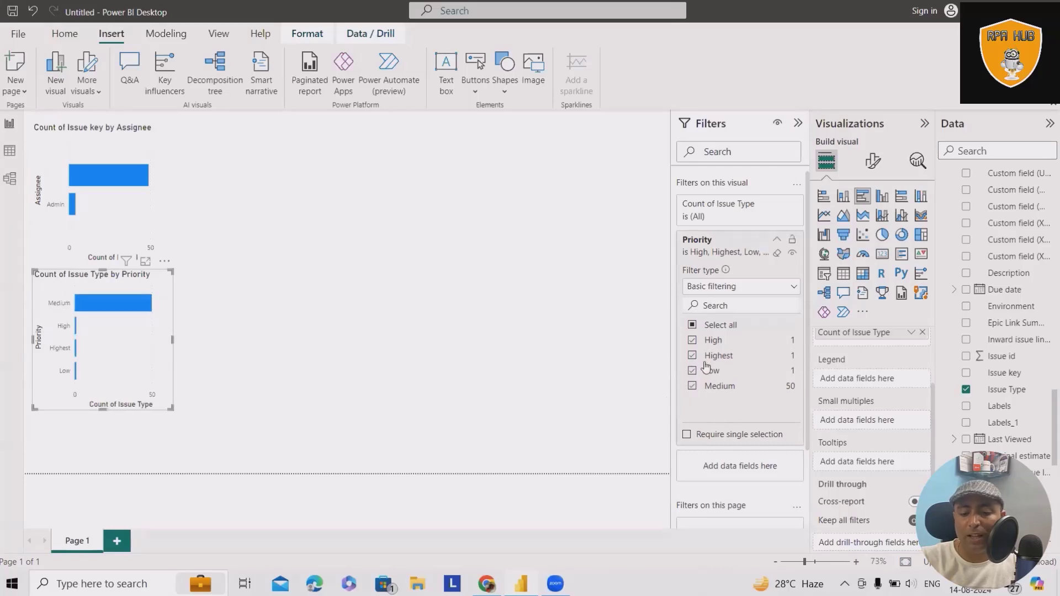
{"action": "left_click", "coordinate": [692, 371]}
{"action": "left_click", "coordinate": [694, 385]}
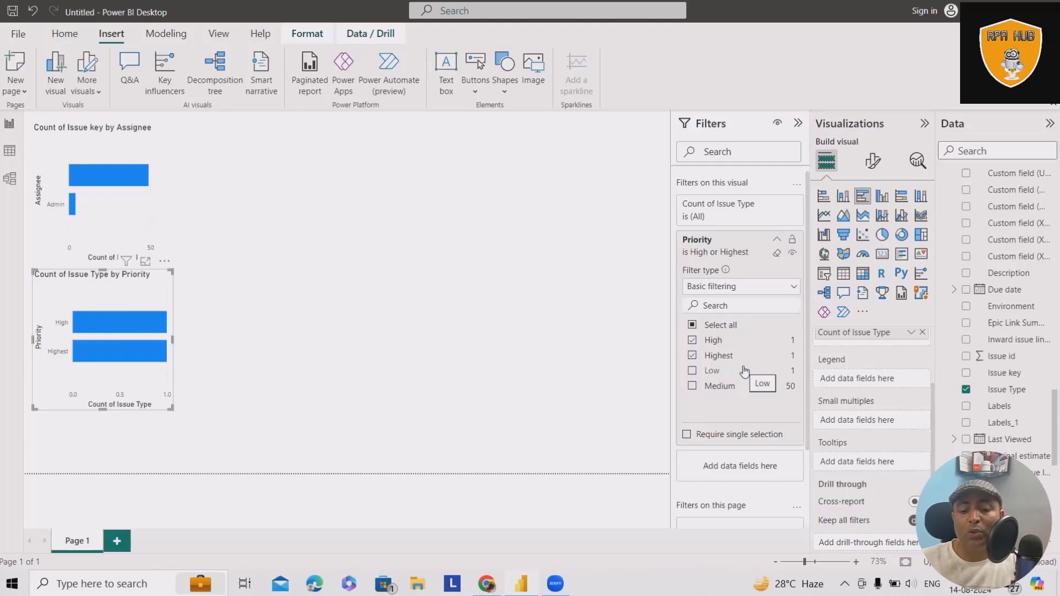
{"action": "scroll", "coordinate": [742, 381], "scroll_direction": "down", "scroll_amount": 3}
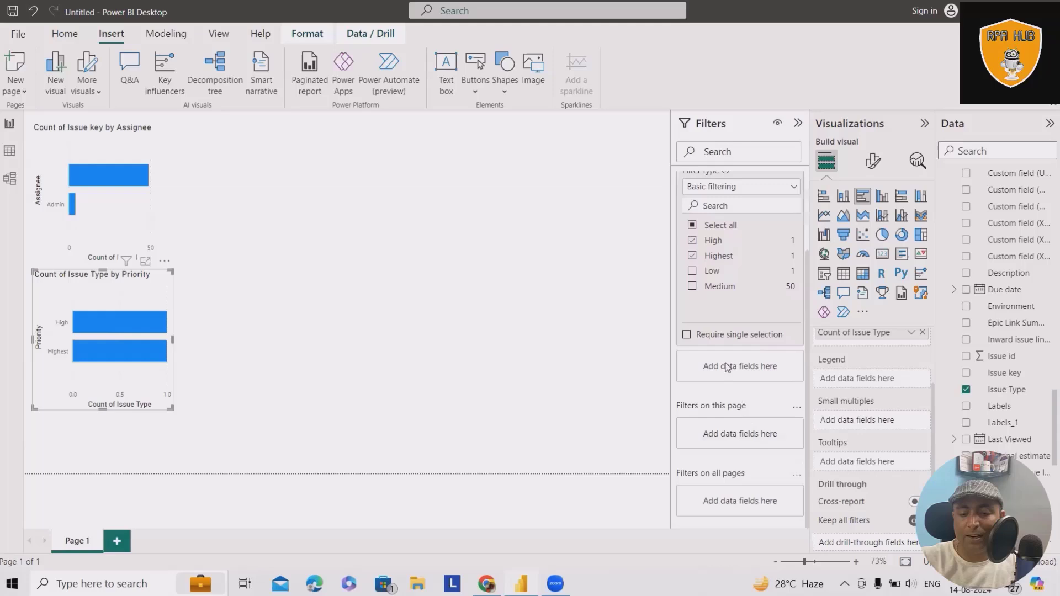